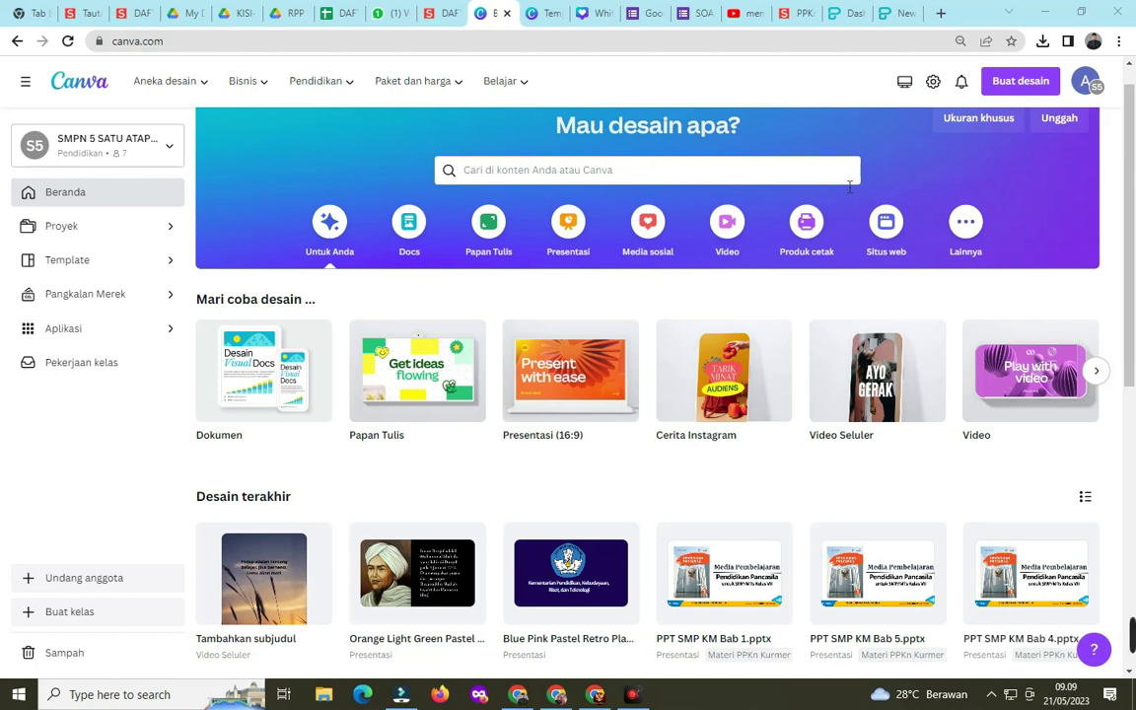
- Import the TEORI BELAJAR presentation file from the PPT PEDAGOGIK folder inside bacup on the DATA (E:) drive
click(1017, 83)
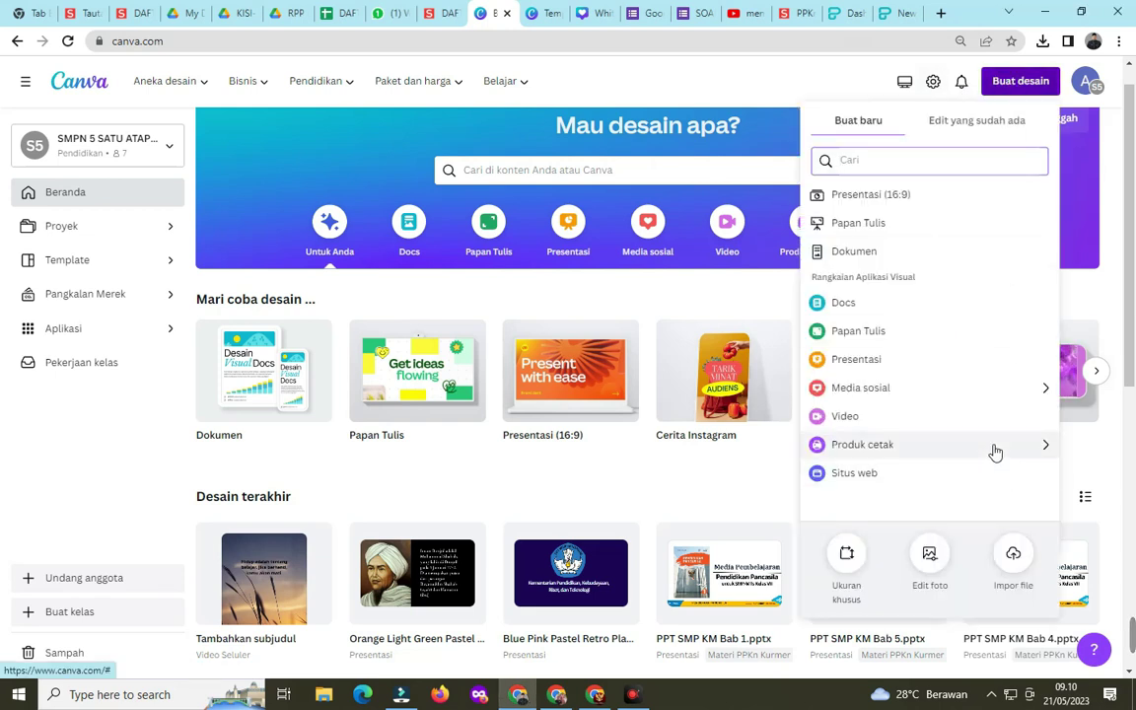
click(1022, 574)
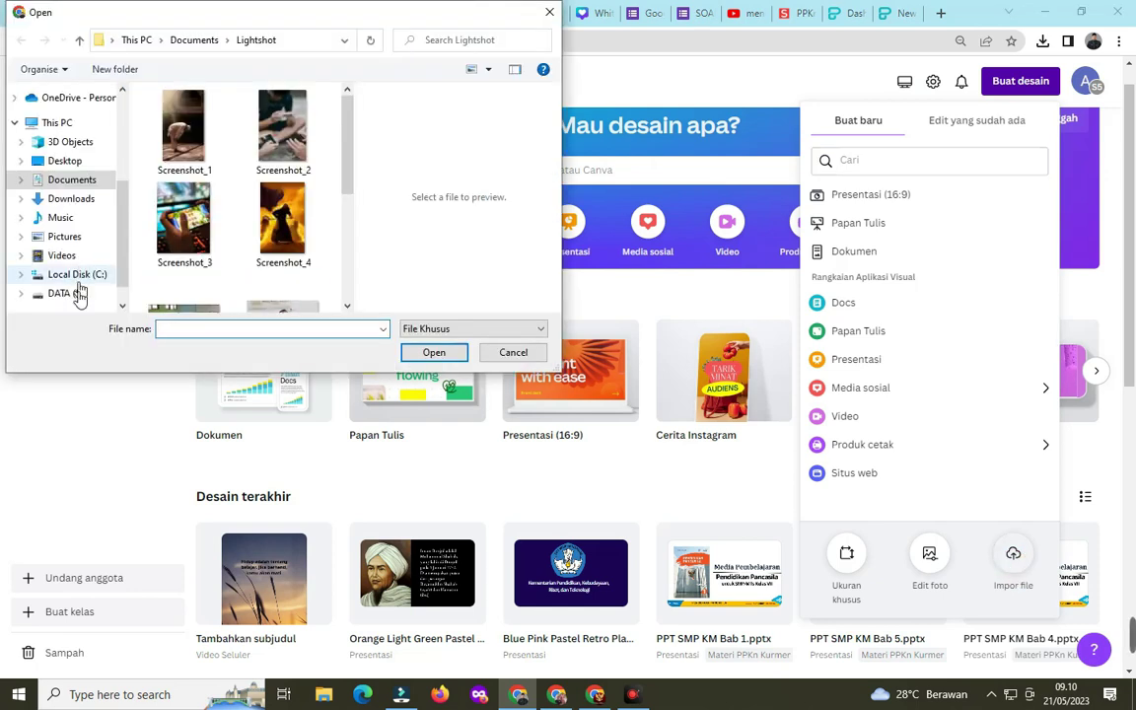
click(78, 293)
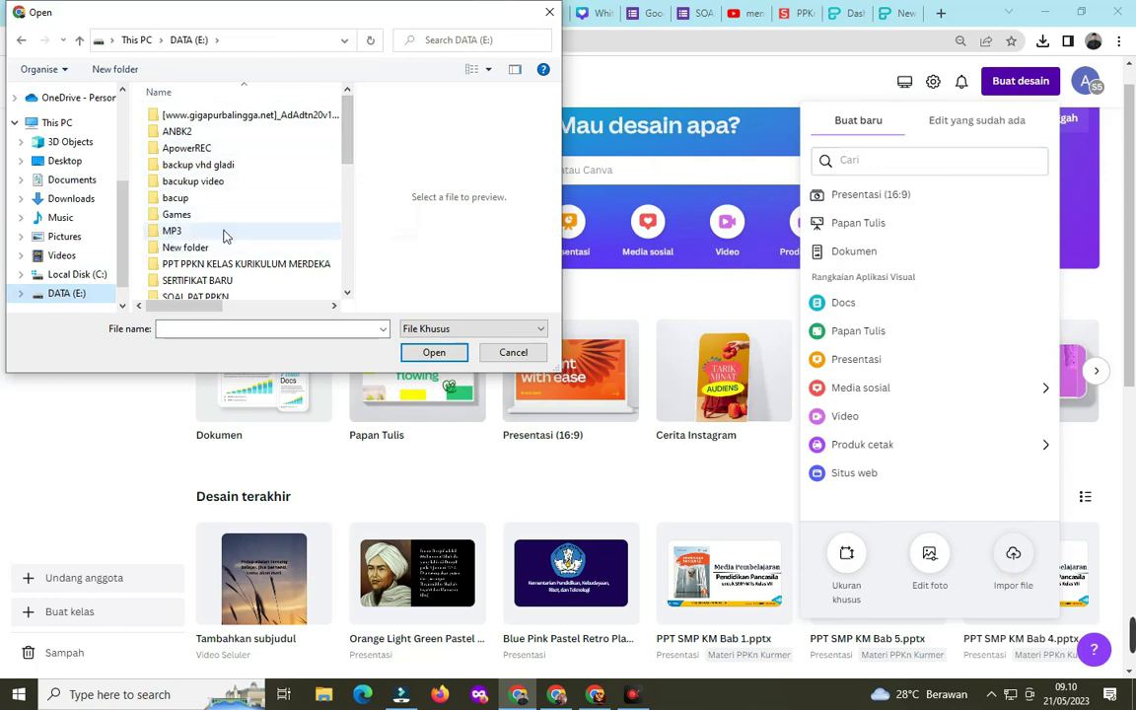
mouse_move(354, 145)
mouse_down()
mouse_move(350, 227)
mouse_move(350, 148)
mouse_up()
double_click(262, 193)
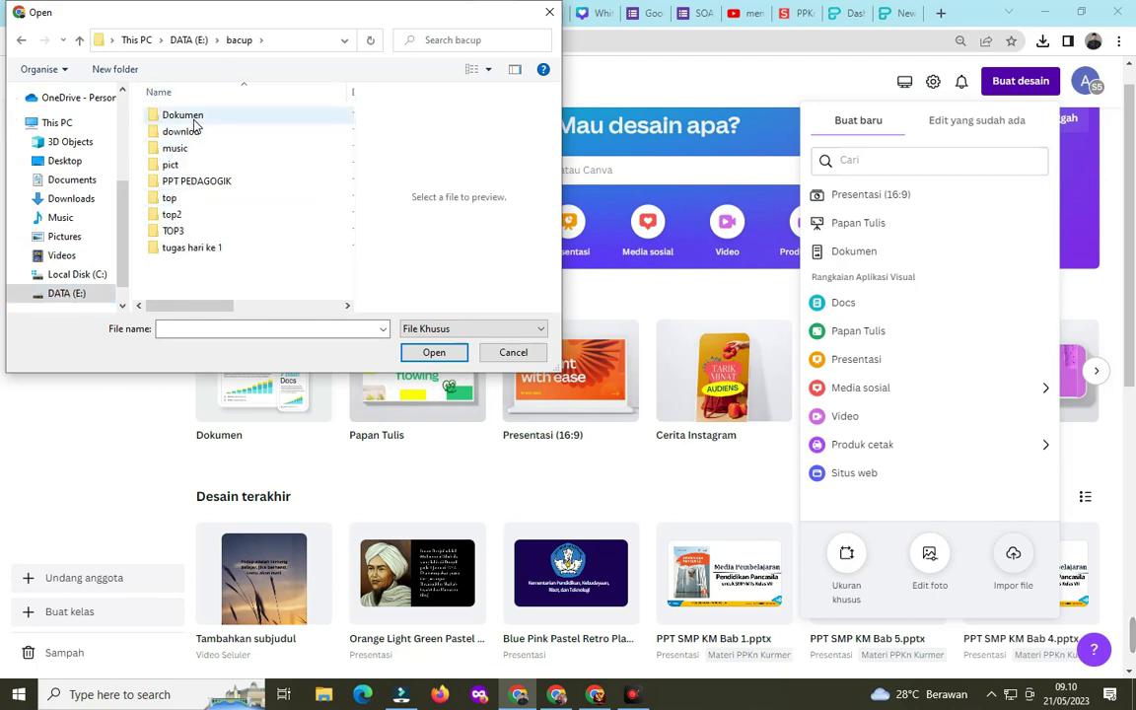
double_click(193, 116)
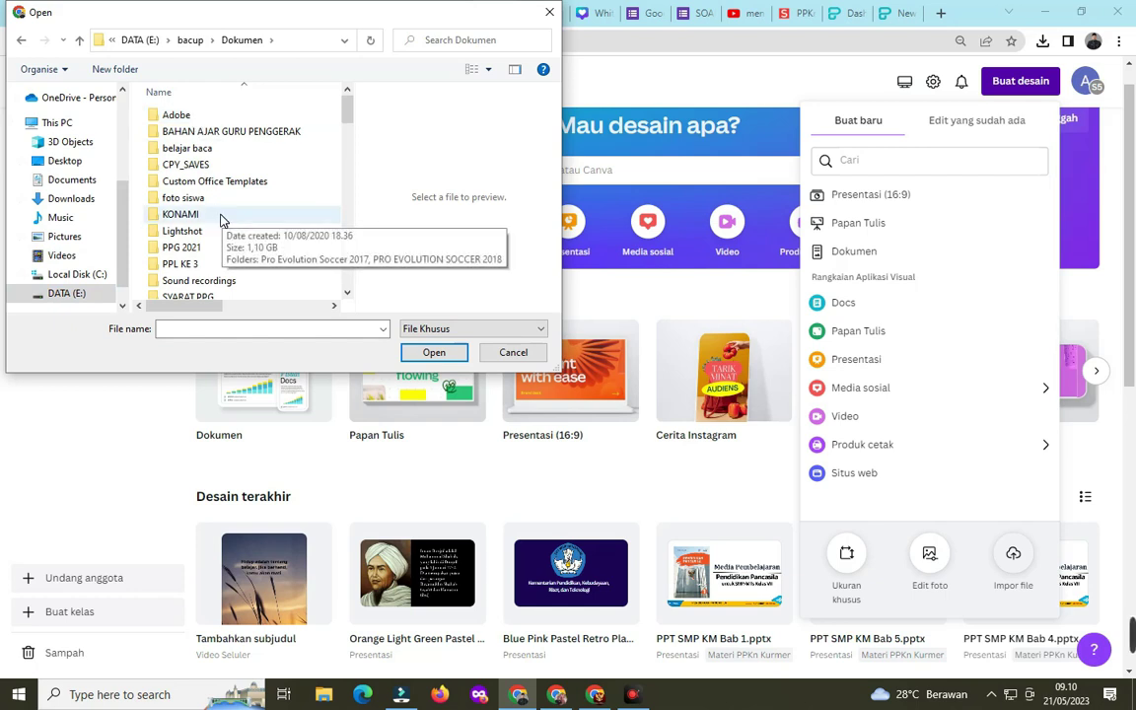
scroll(221, 219, down, 1)
scroll(221, 219, up, 1)
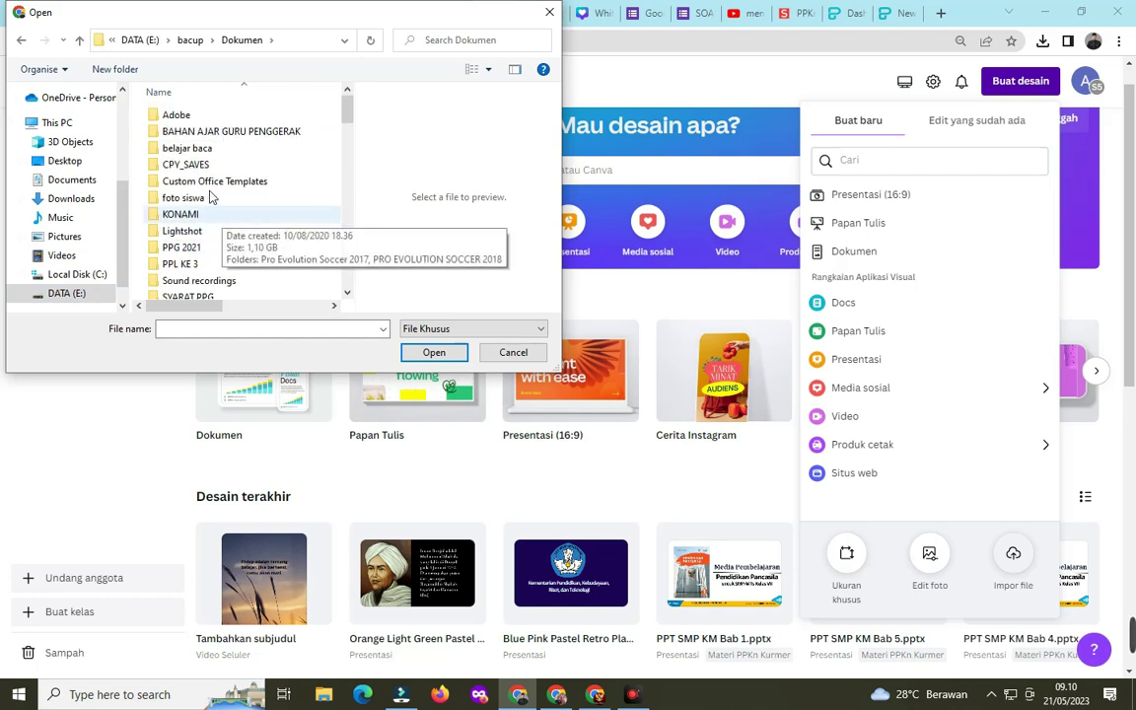
click(79, 41)
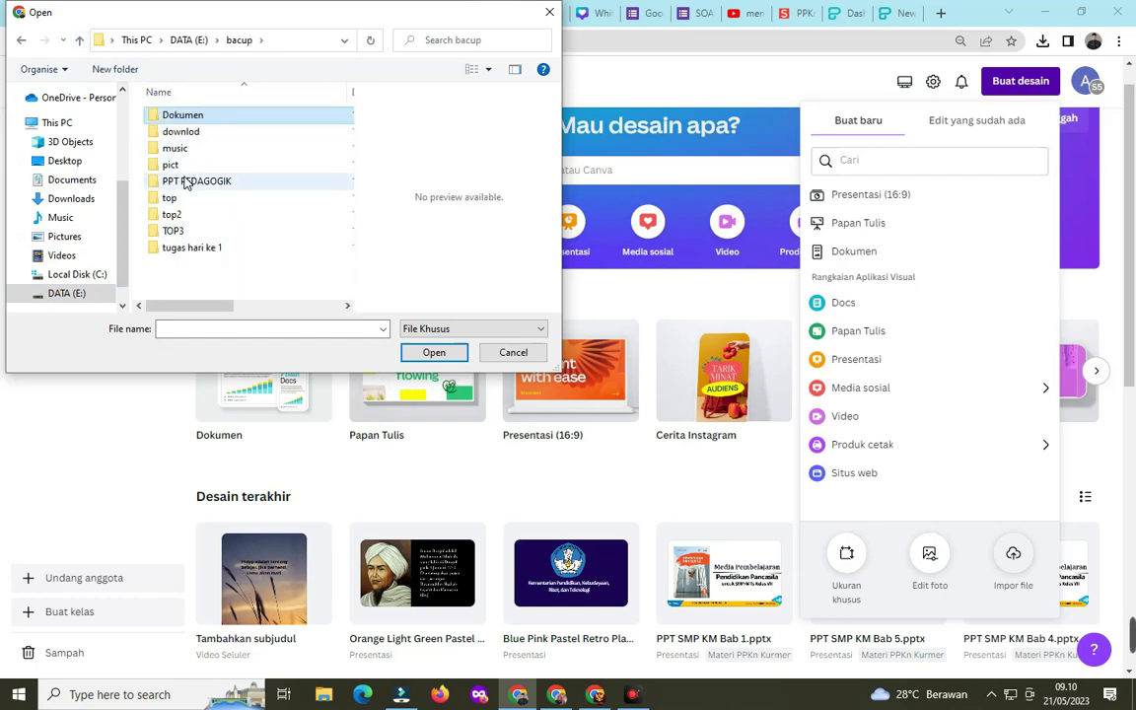
double_click(192, 184)
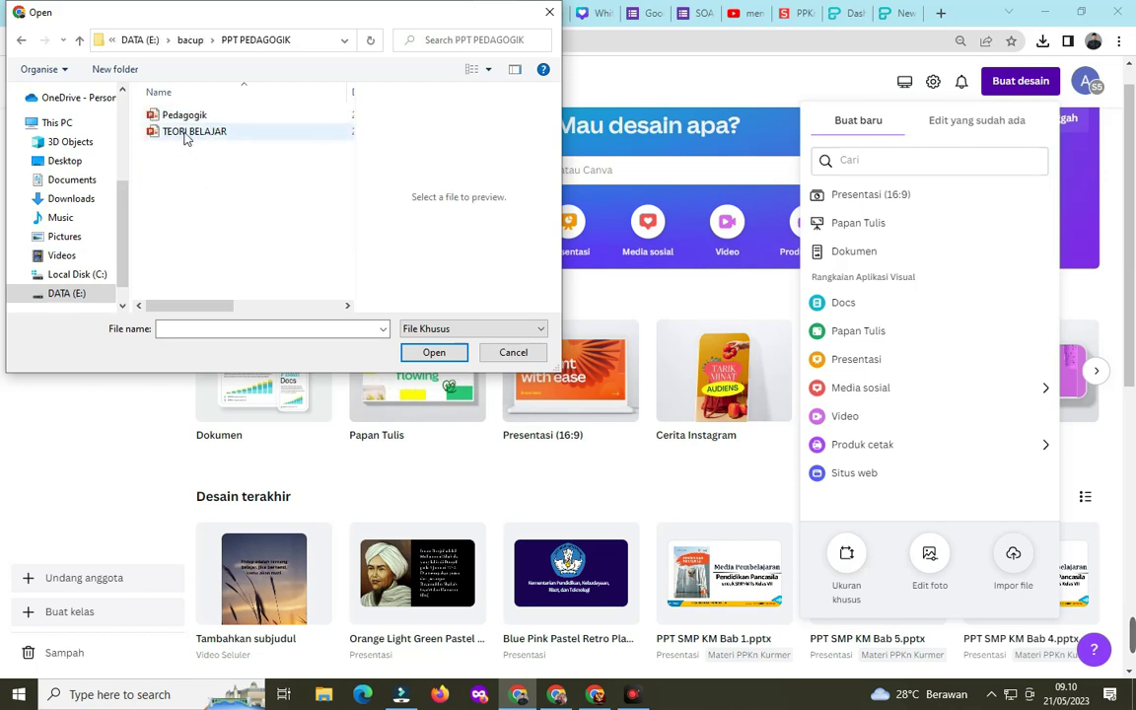
click(189, 133)
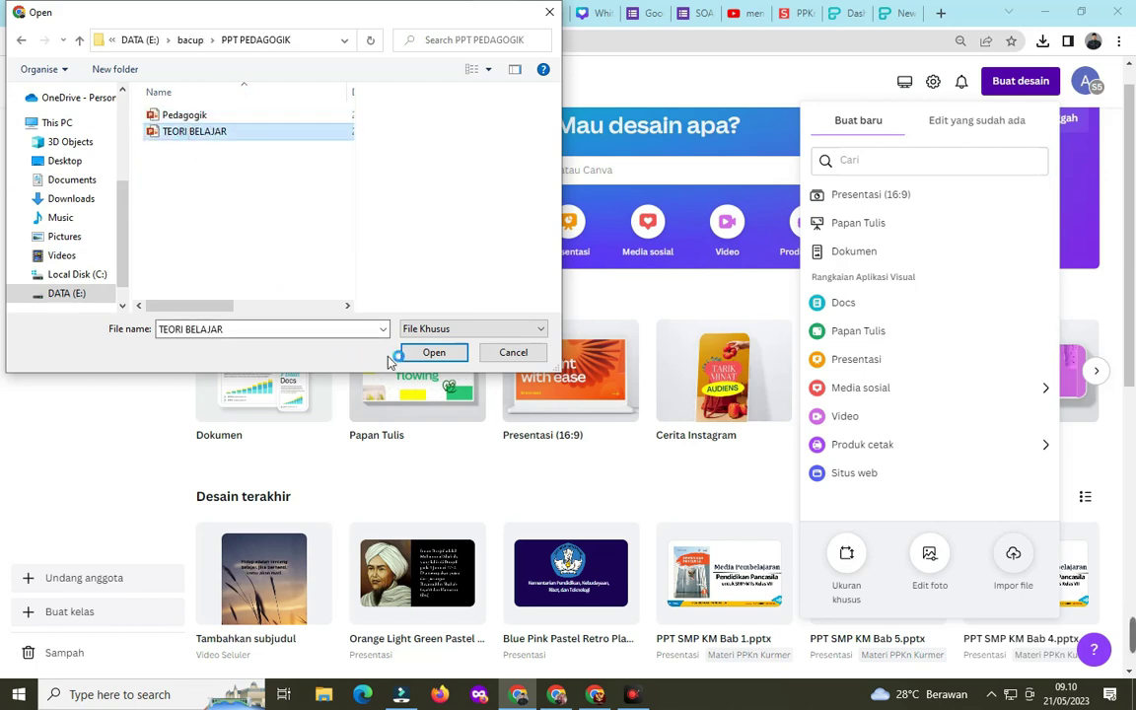
click(436, 357)
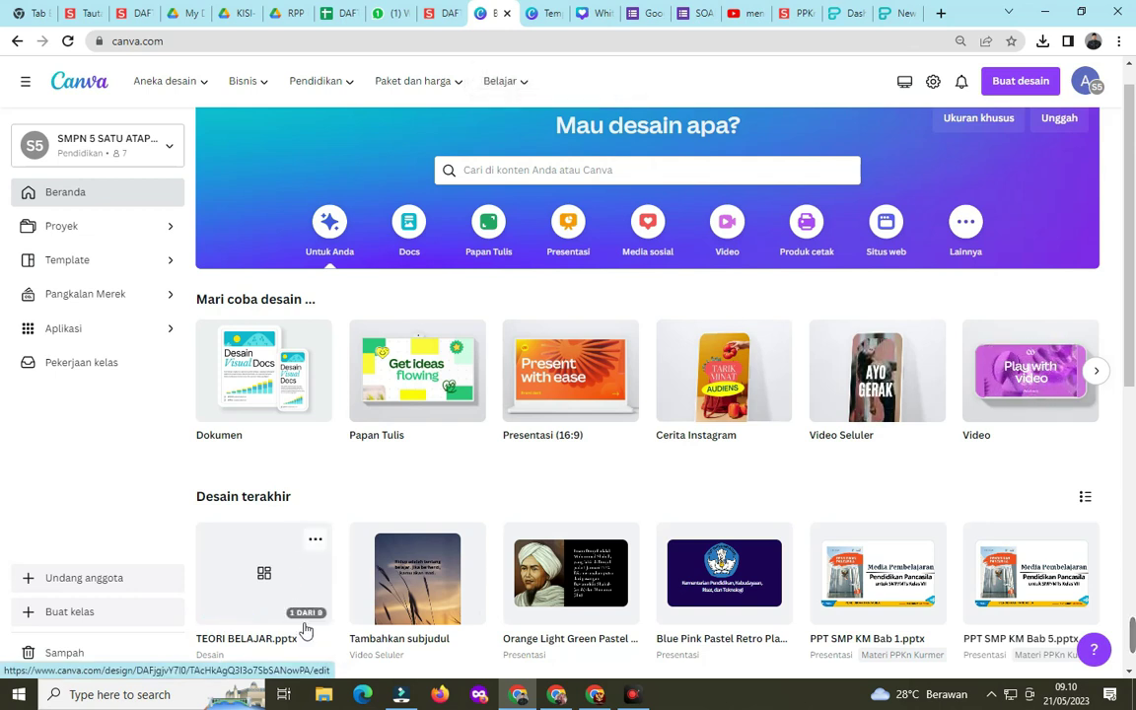
- Open the imported TEORI BELAJAR.pptx design and examine the text elements on slides 1, 3 and 5
click(256, 592)
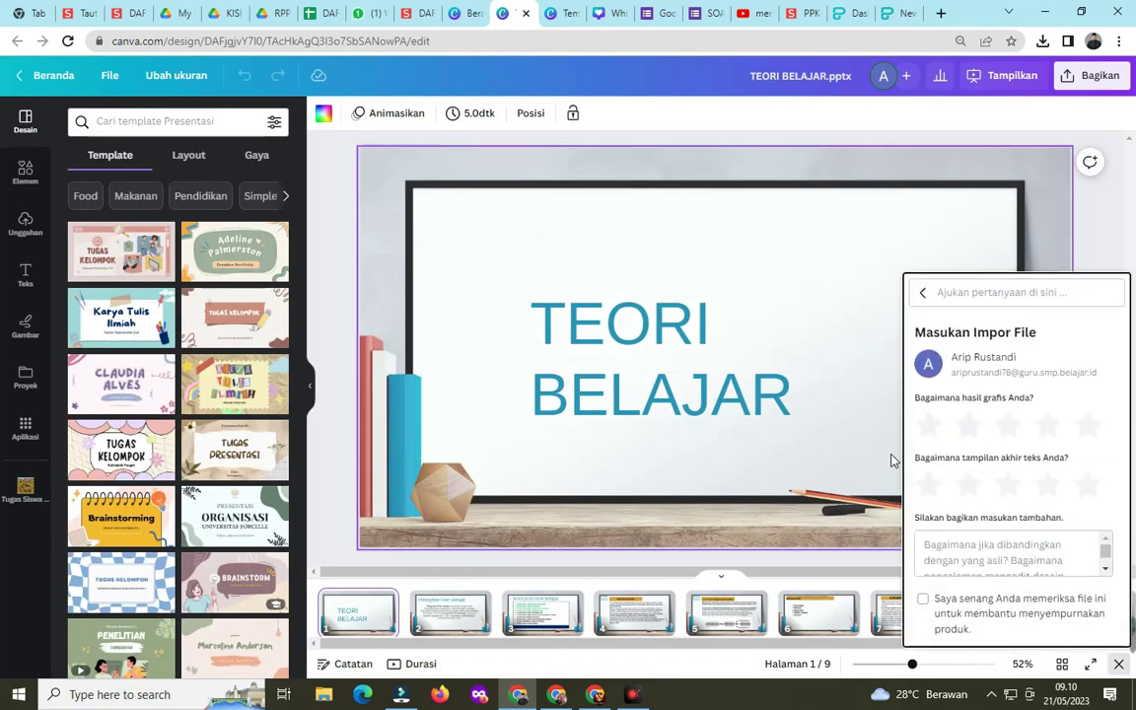
click(860, 320)
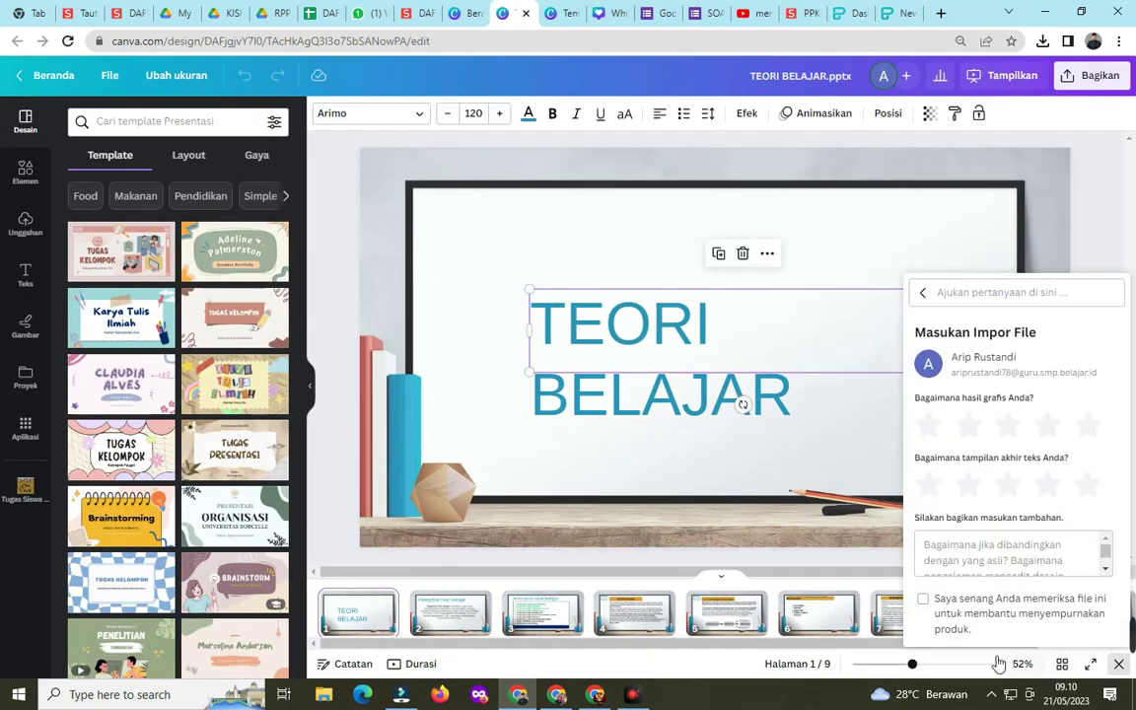
click(523, 609)
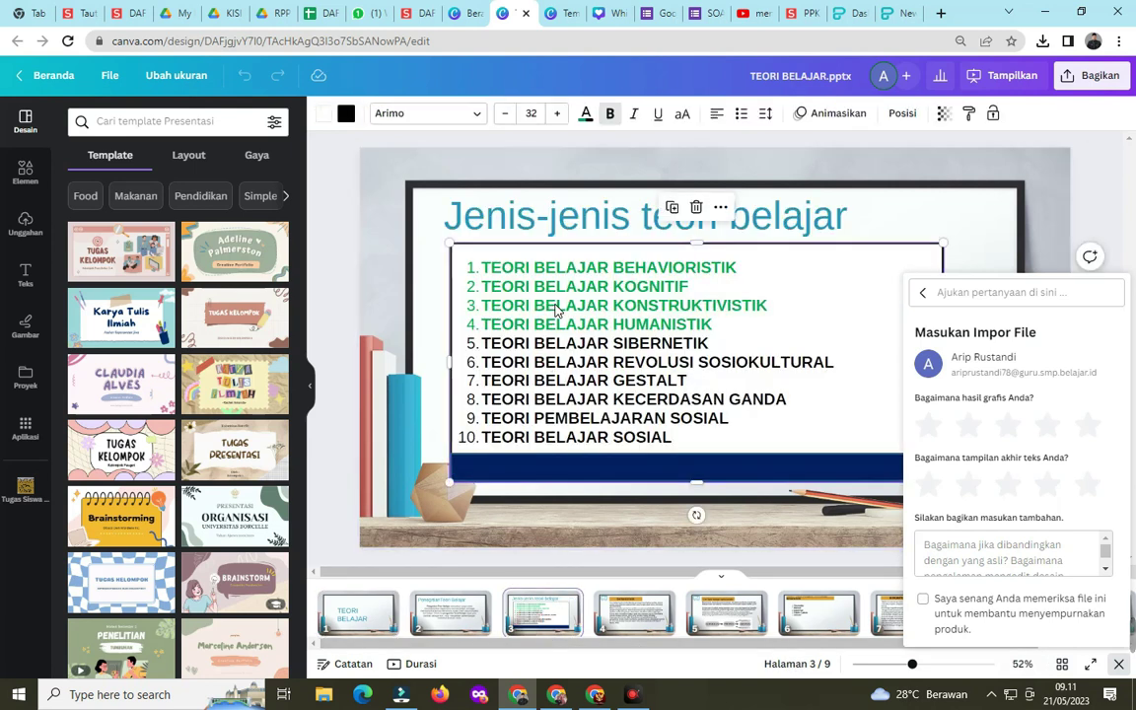
double_click(556, 307)
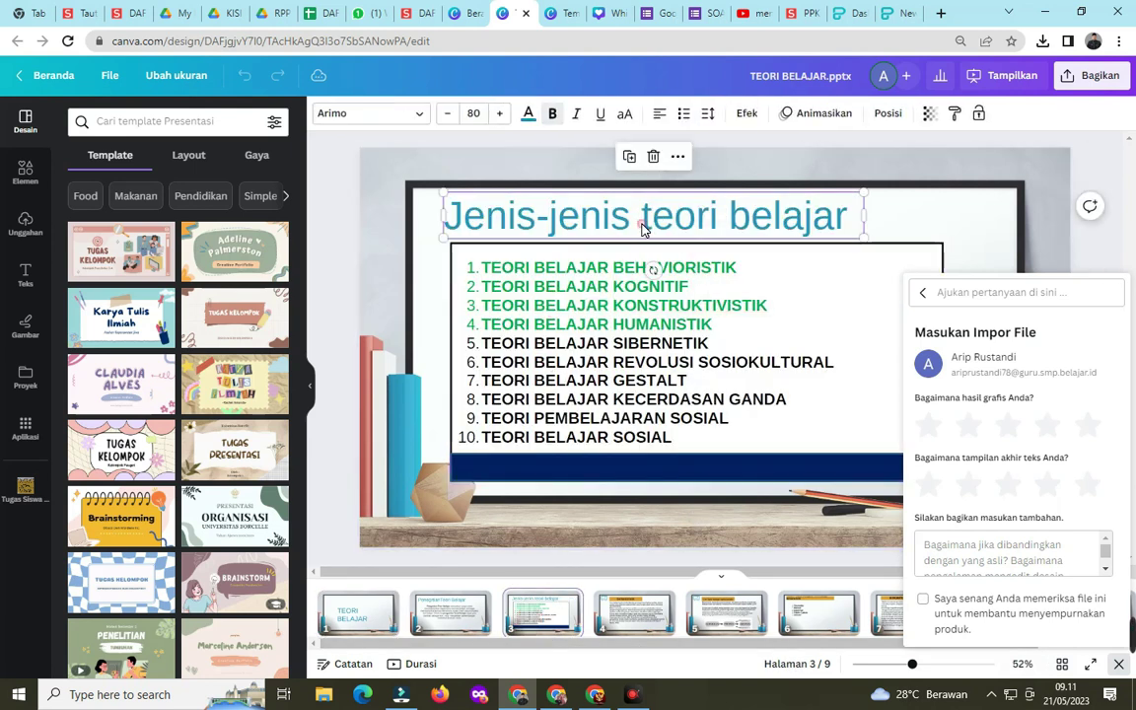
click(449, 612)
click(668, 627)
key(Down)
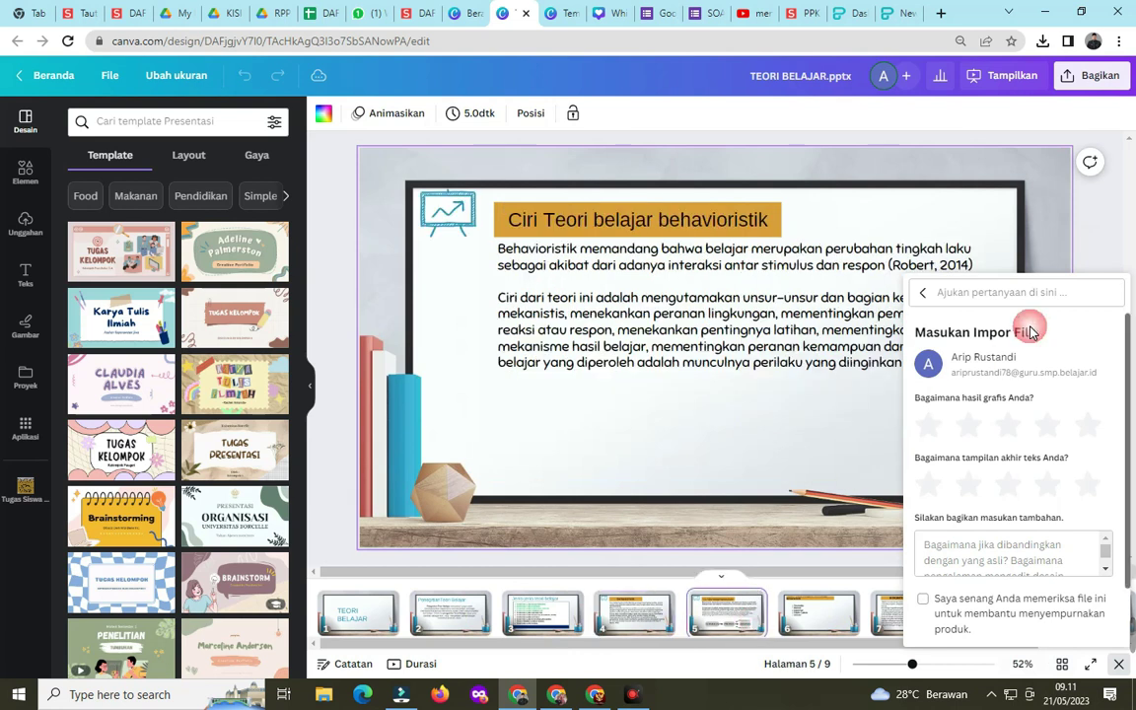
- Add the recently used graphic of a teacher holding a pointer to slide 2
click(449, 617)
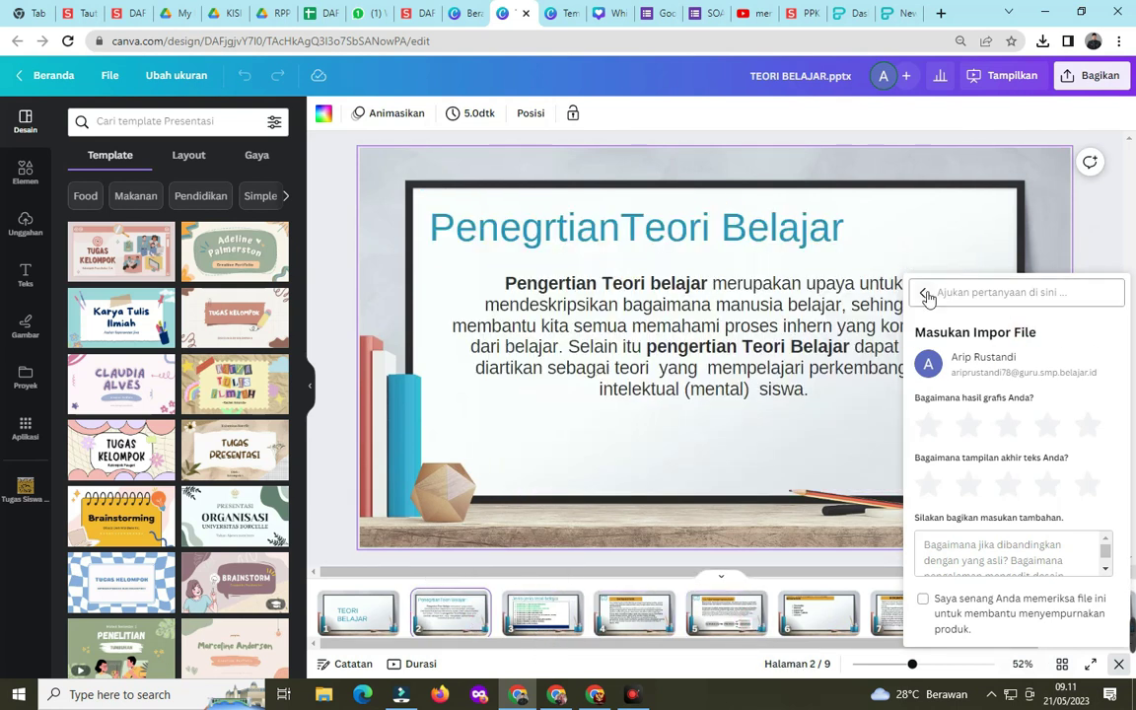
click(887, 238)
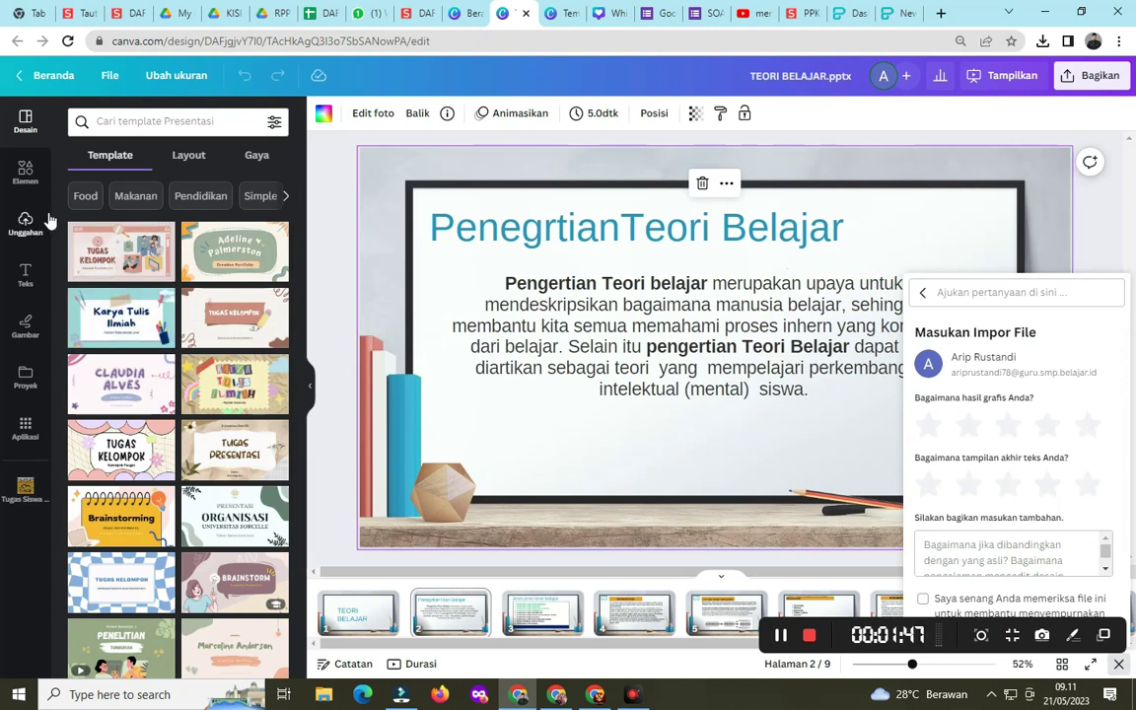
click(31, 178)
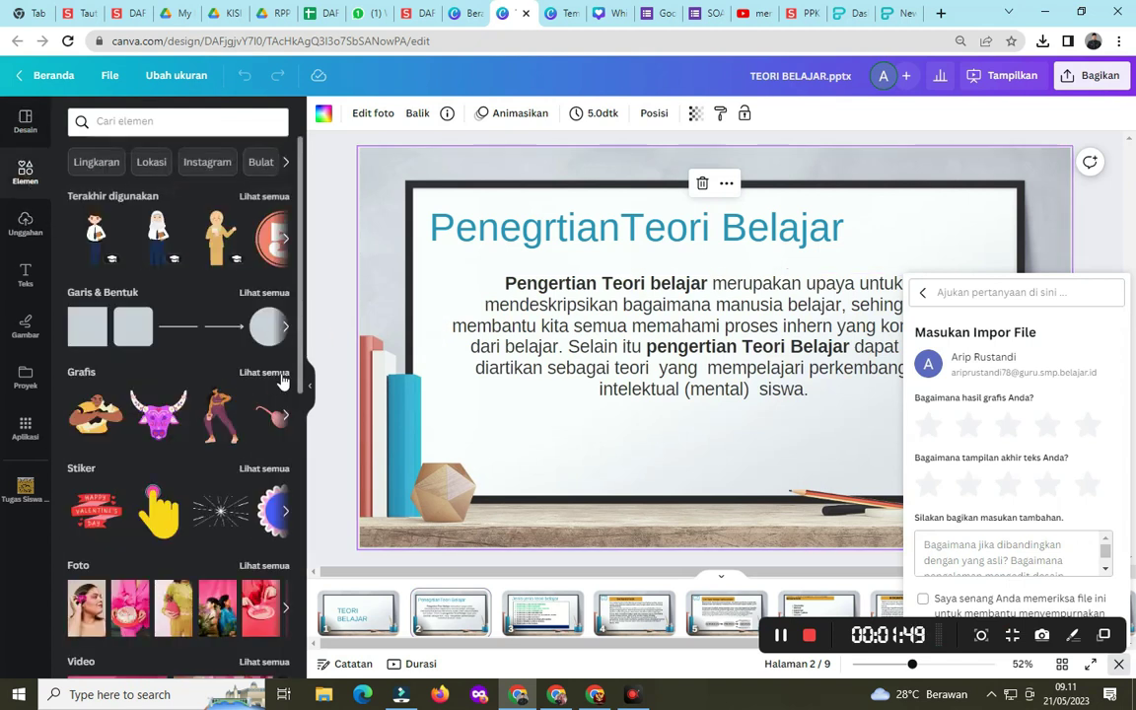
click(225, 255)
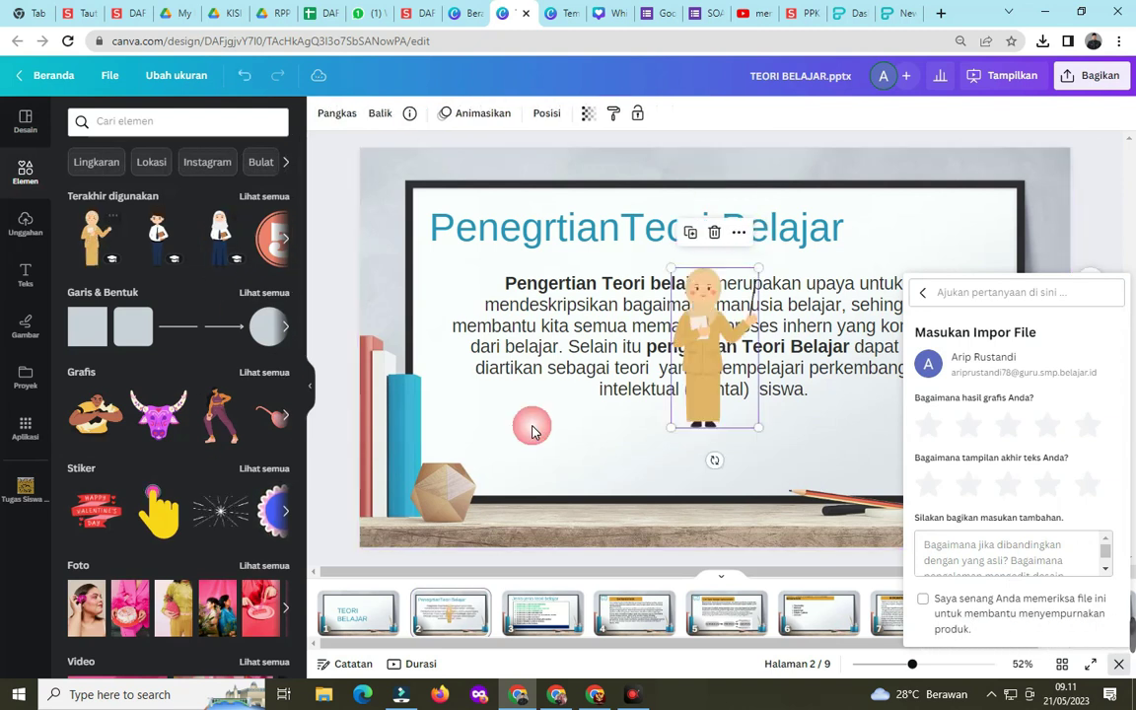
- Move the teacher graphic to the lower-left corner of slide 2 in front of the books and enlarge it
drag(725, 415, 452, 469)
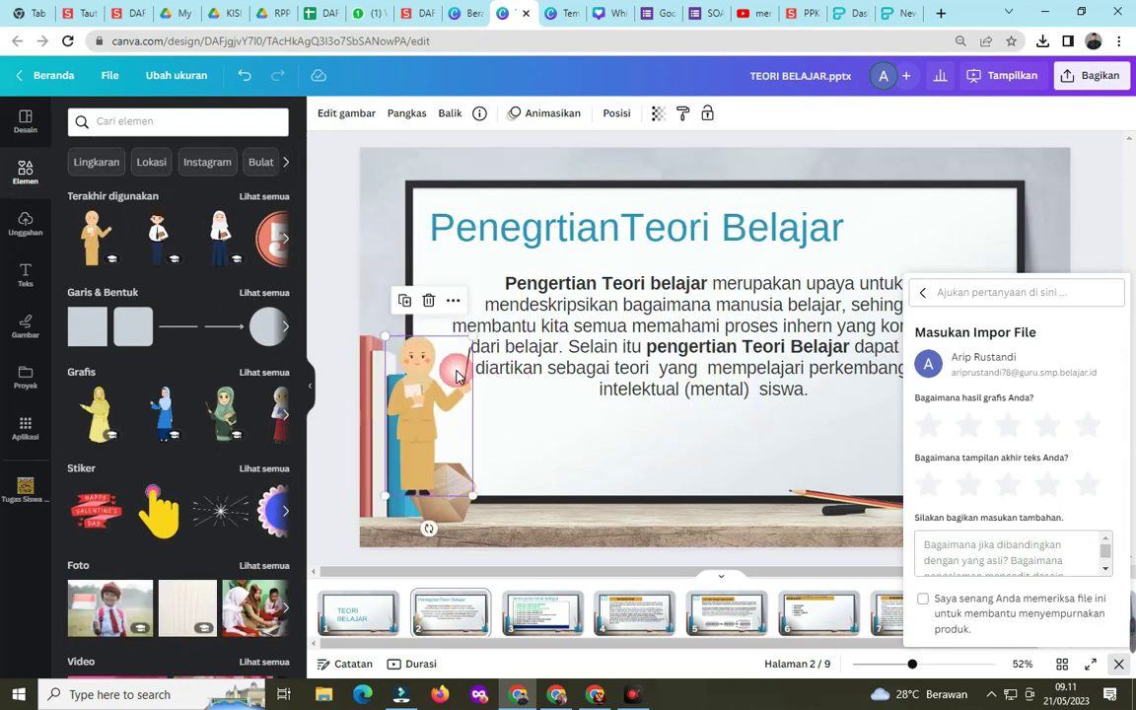
click(449, 418)
click(419, 434)
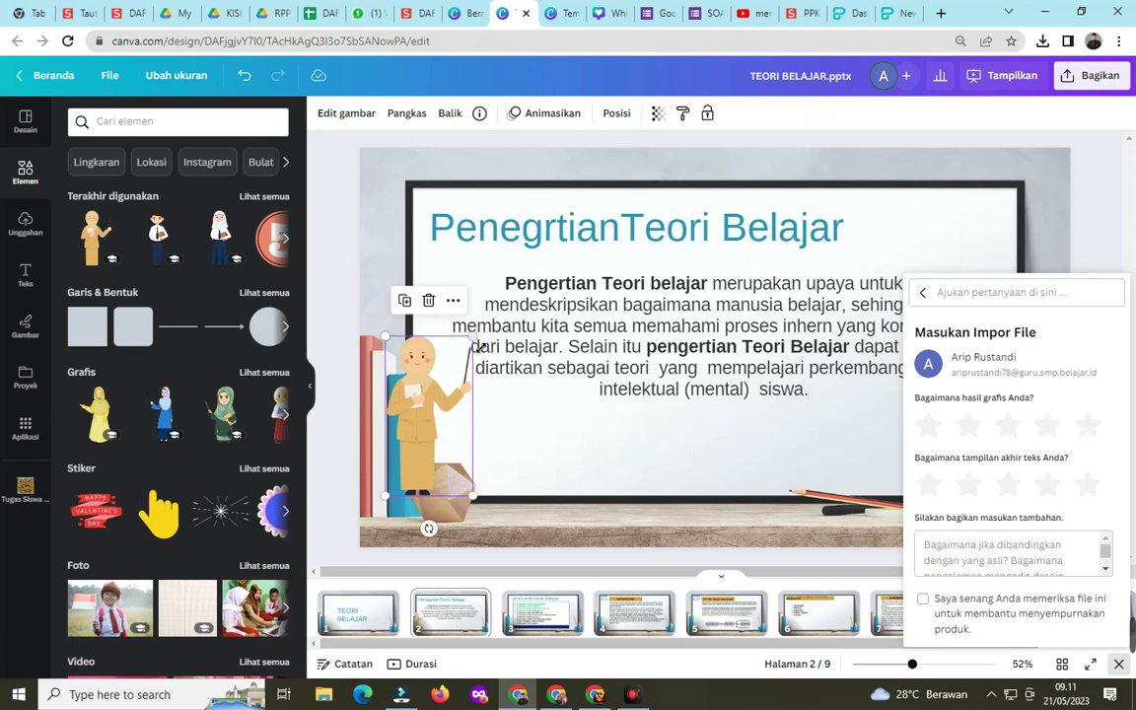
drag(472, 338, 514, 258)
drag(482, 391, 471, 412)
click(592, 436)
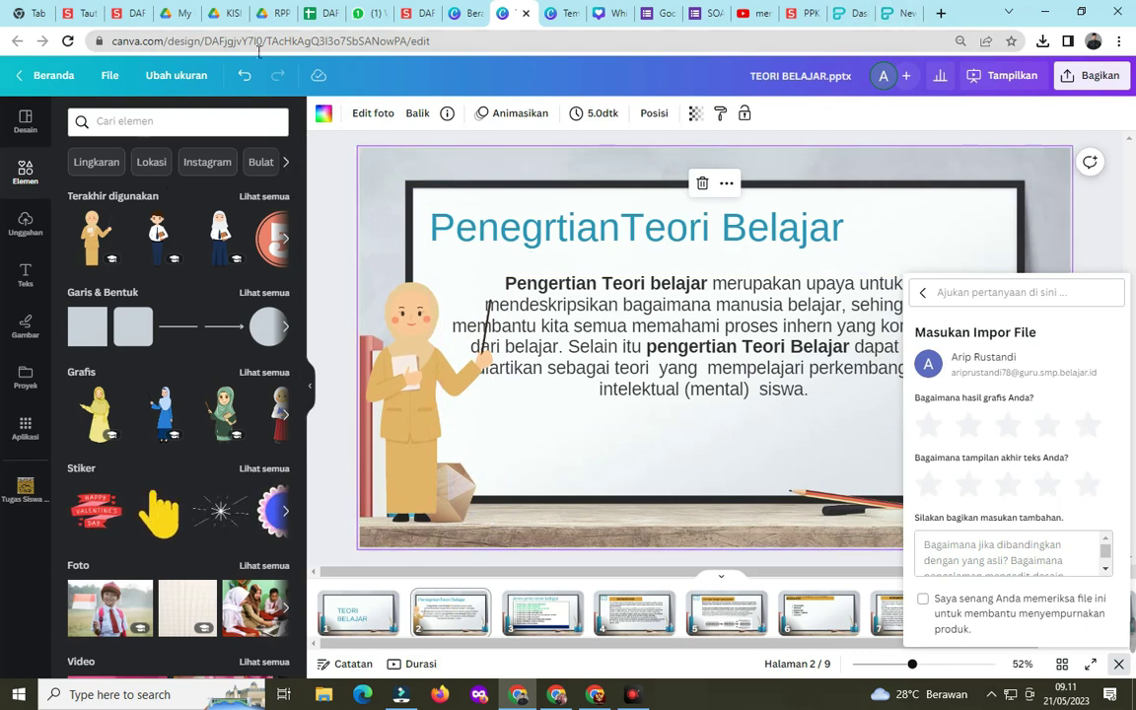
- Return to the Canva home page, open the projects and examine the existing PPKn material and student assignment folders
click(462, 10)
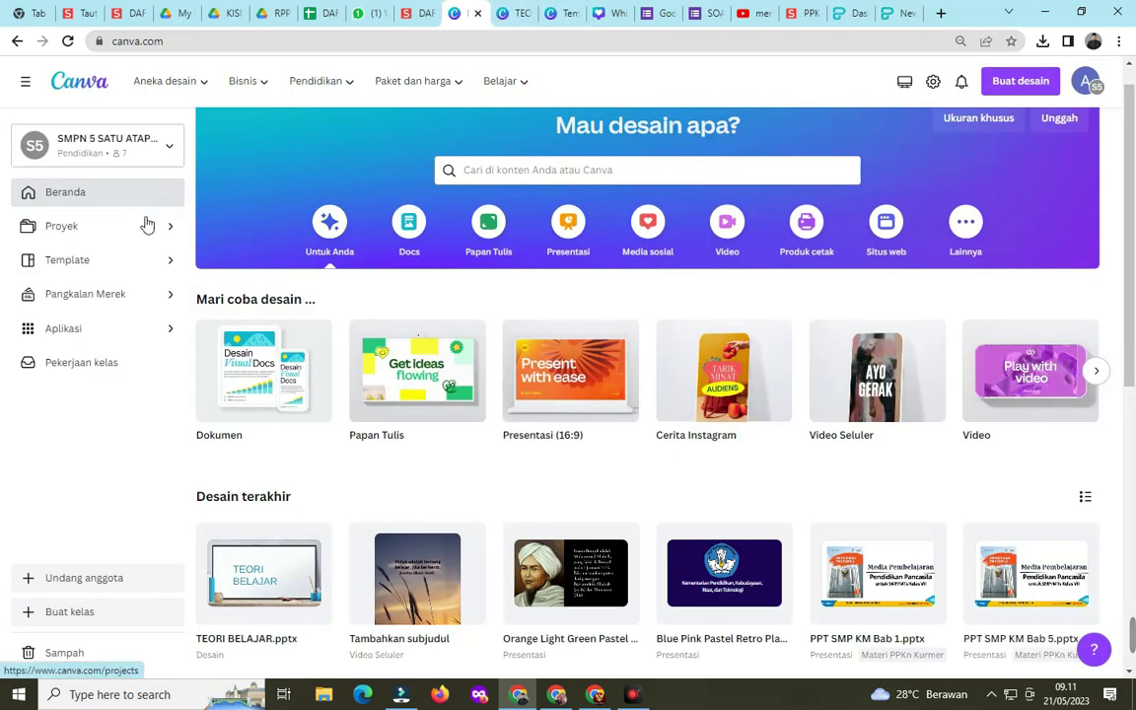
click(56, 230)
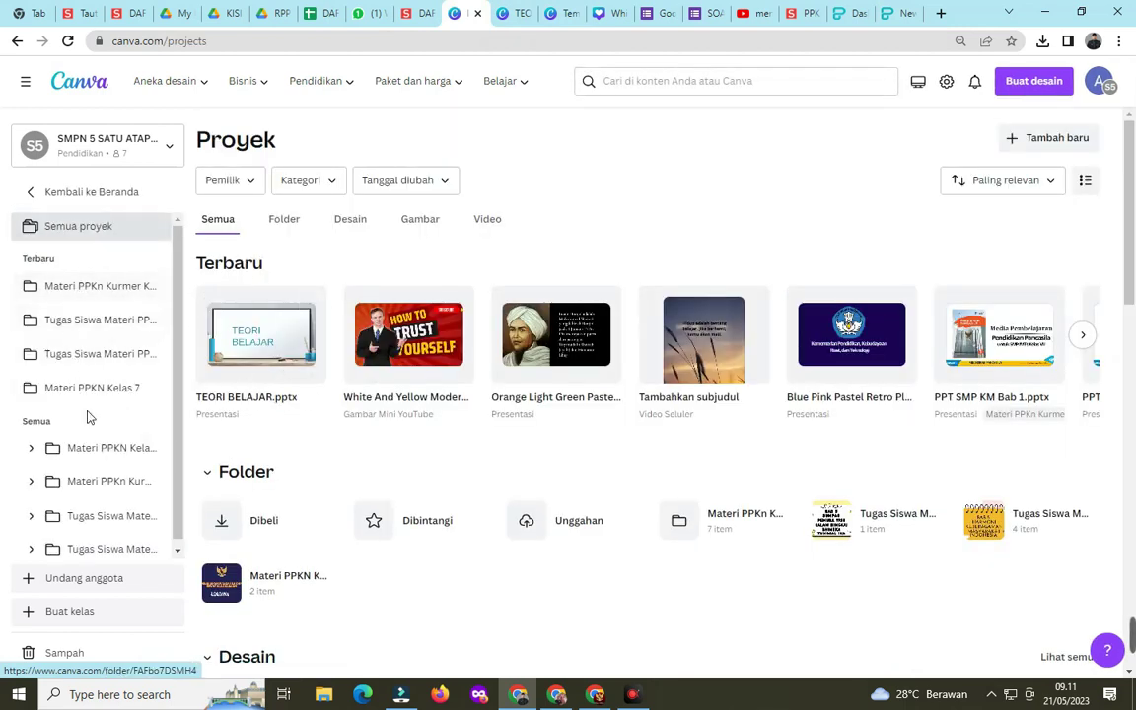
click(118, 231)
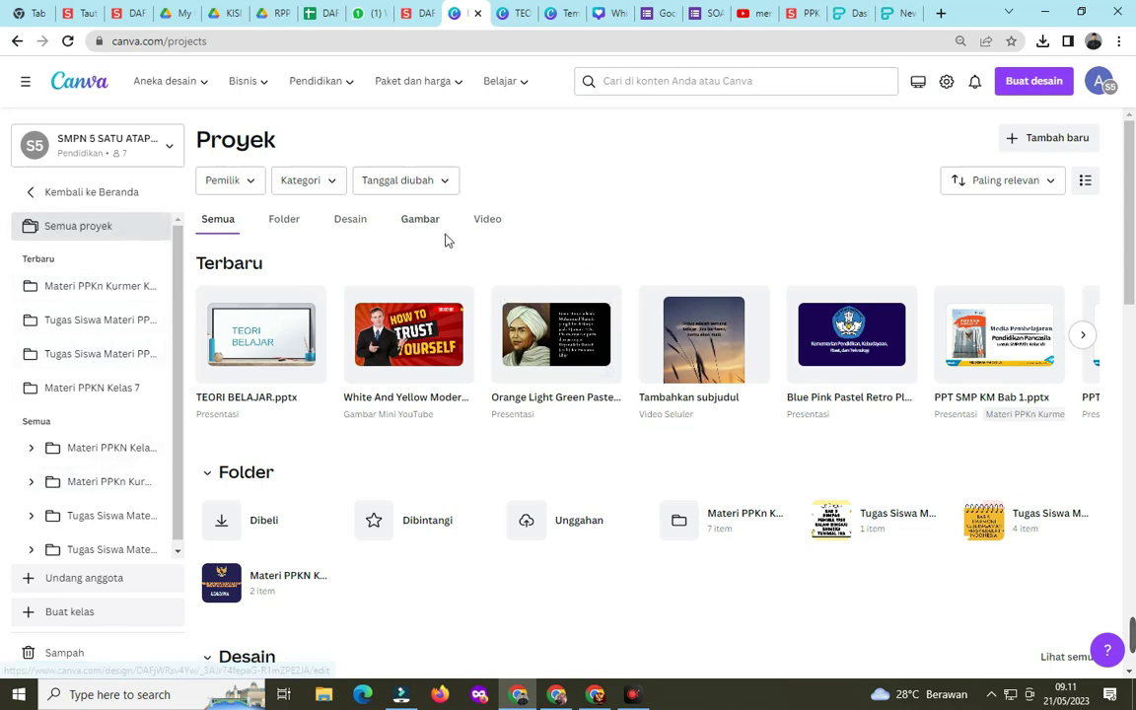
right_click(559, 261)
click(385, 274)
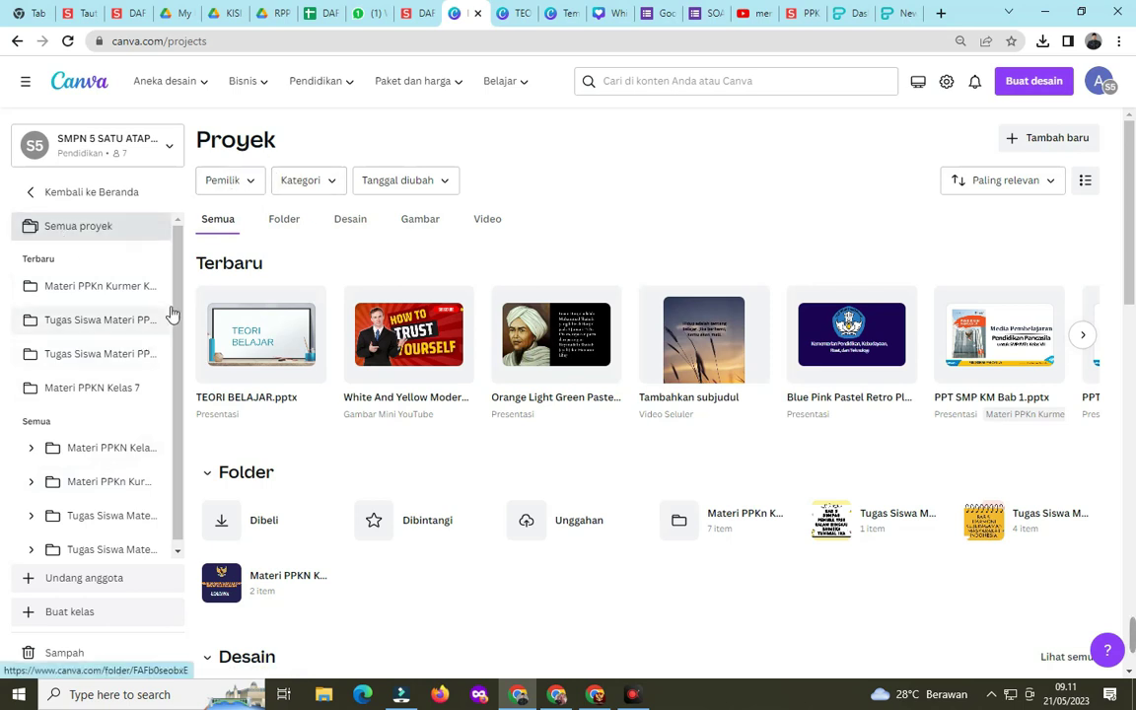
click(173, 557)
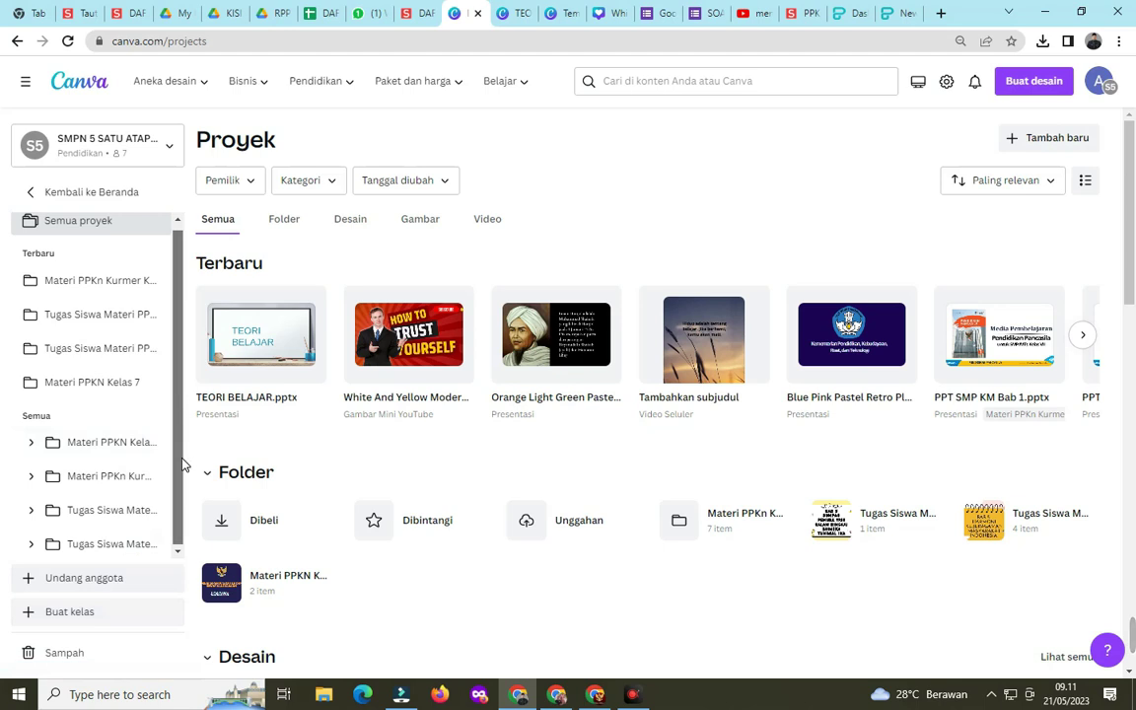
click(87, 590)
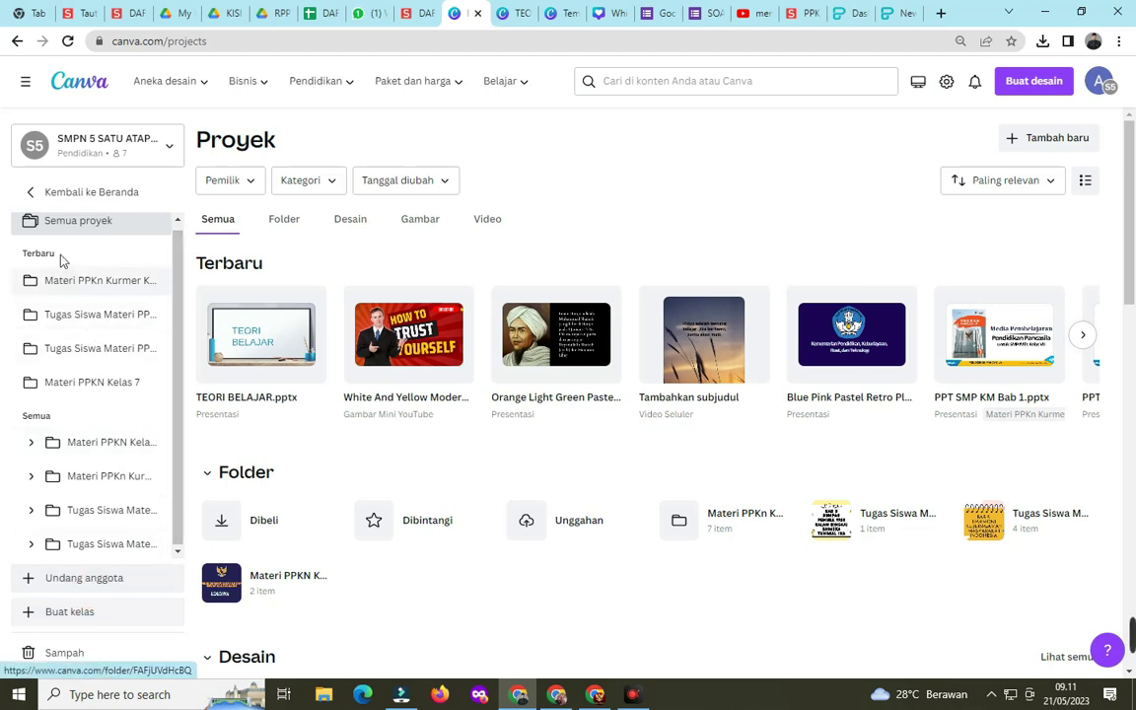
click(63, 294)
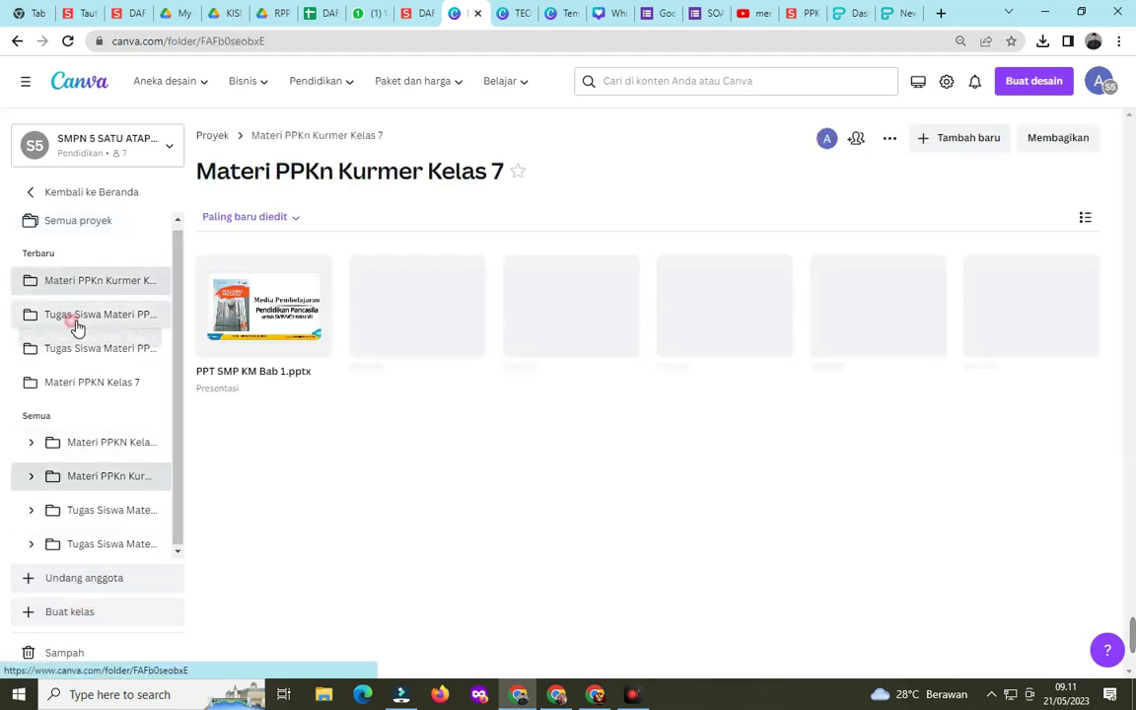
click(73, 321)
click(116, 446)
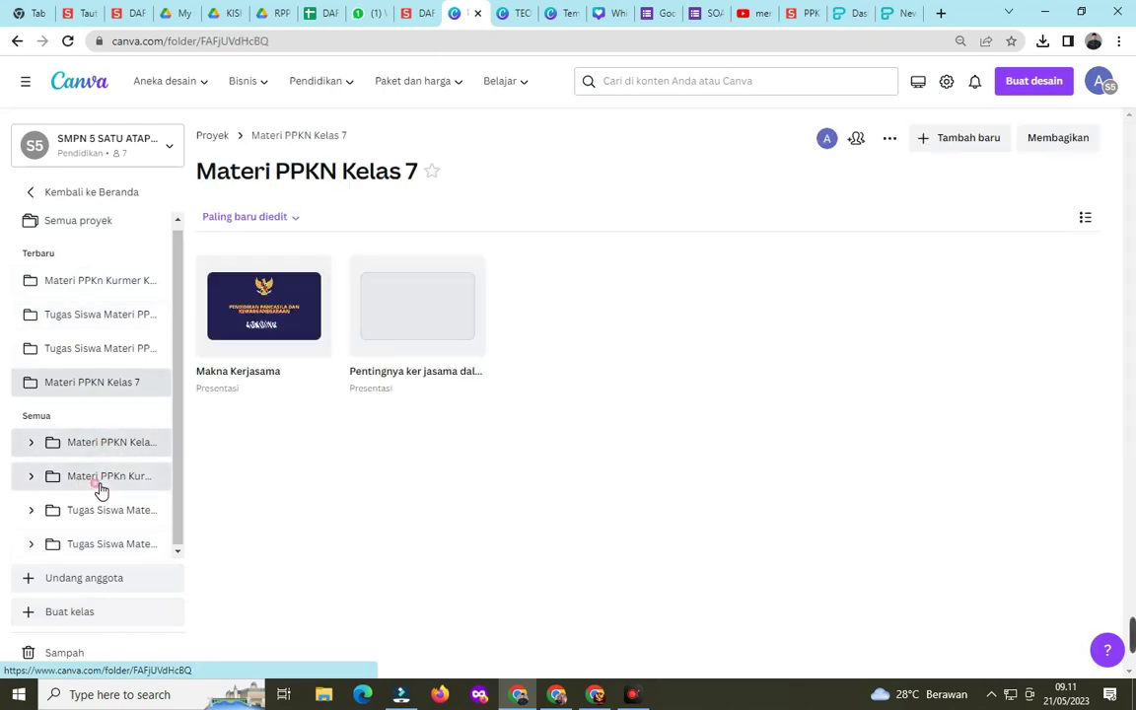
click(102, 481)
click(103, 522)
click(99, 554)
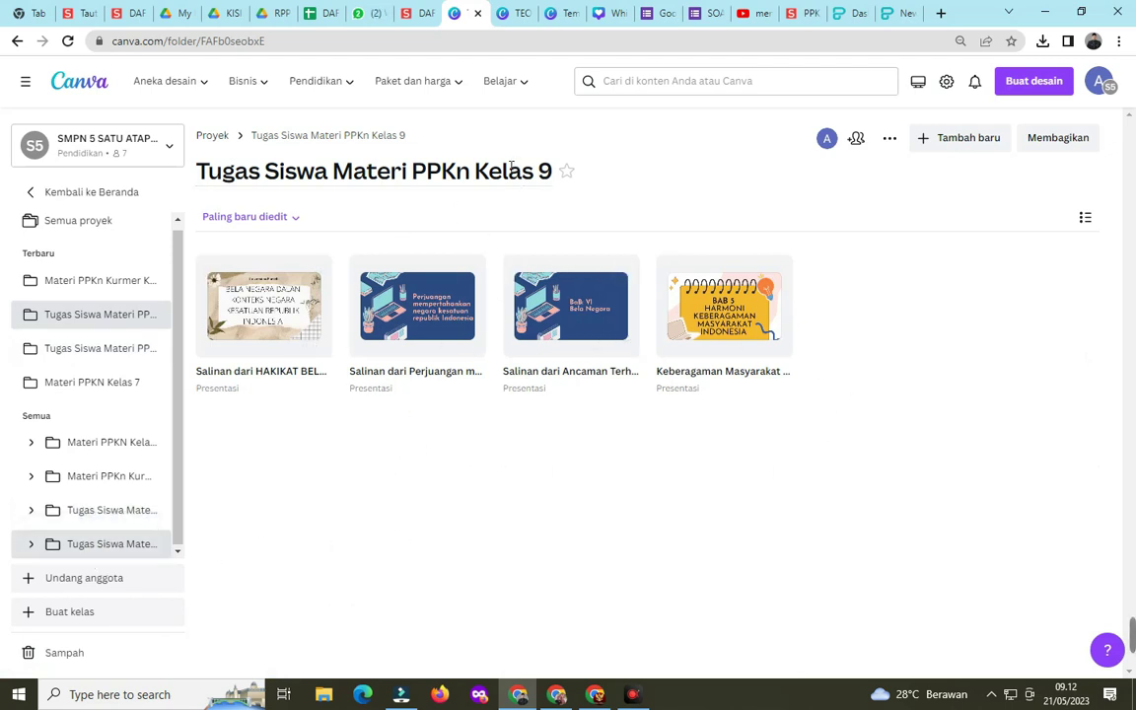
right_click(392, 481)
click(363, 532)
- Create a new folder named PPT MATERI among all projects
click(69, 227)
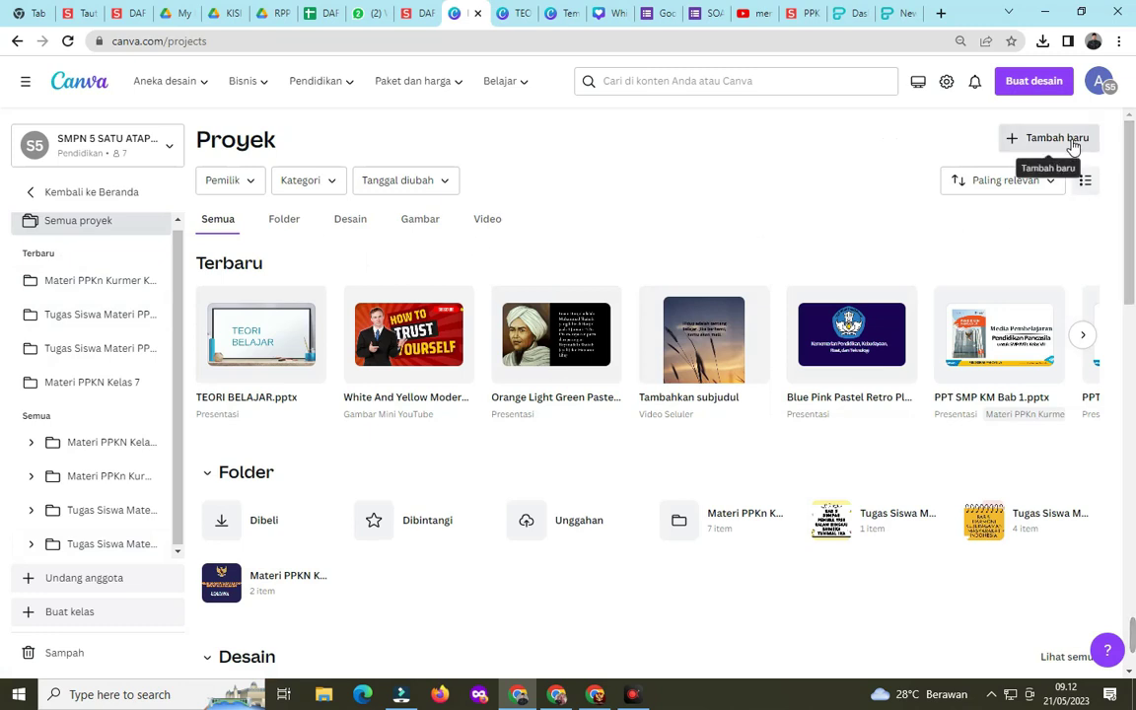
click(1074, 146)
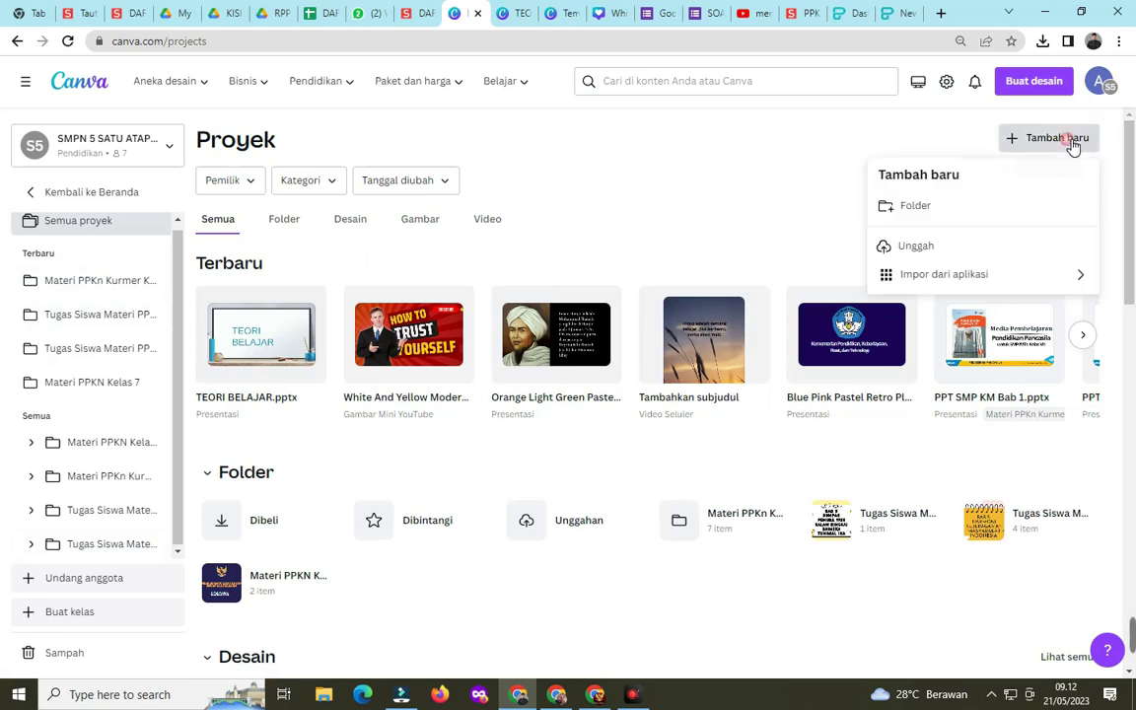
click(914, 210)
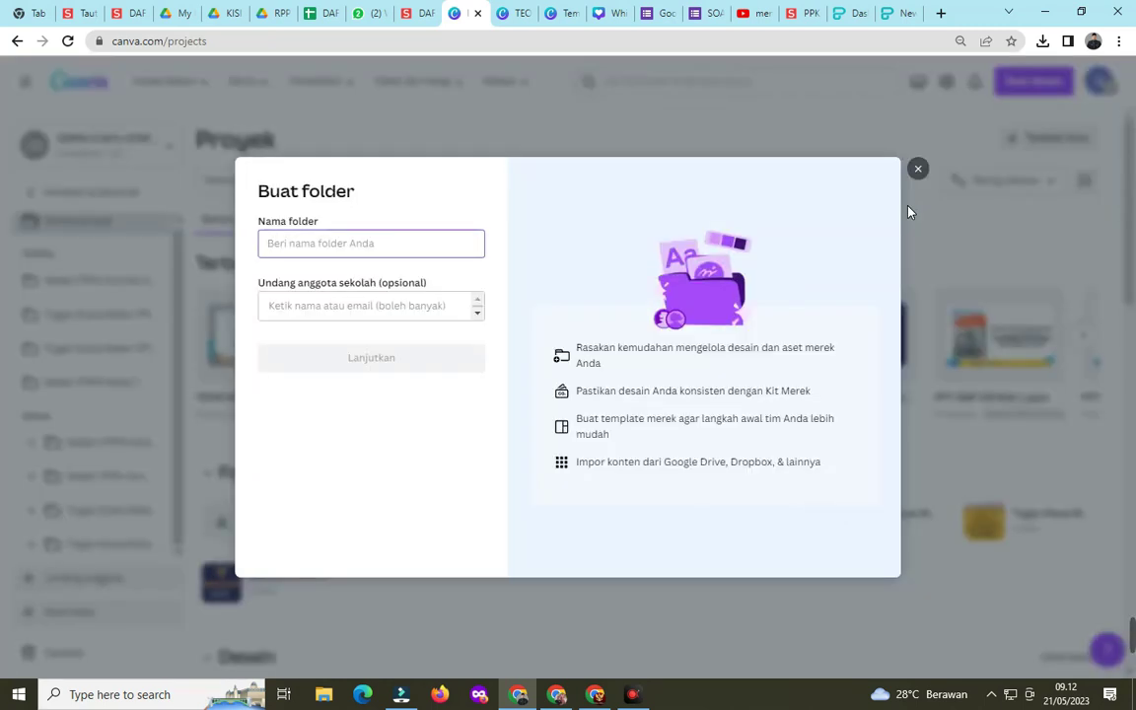
text(PP)
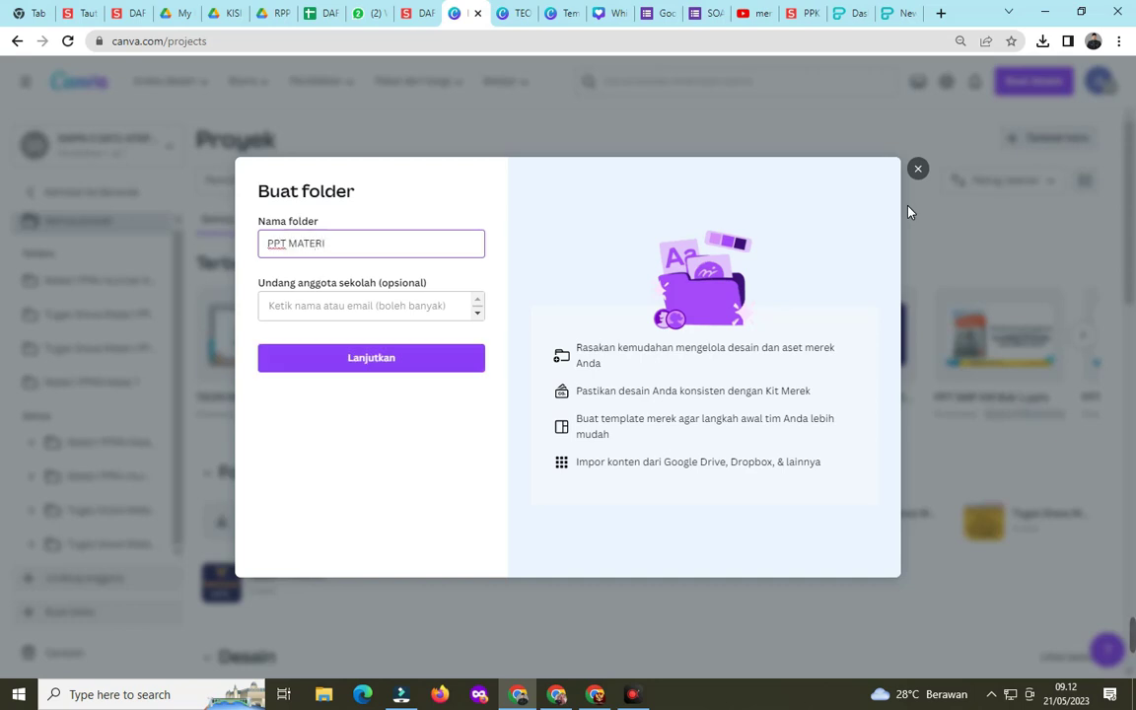
text(T MATERI)
click(411, 359)
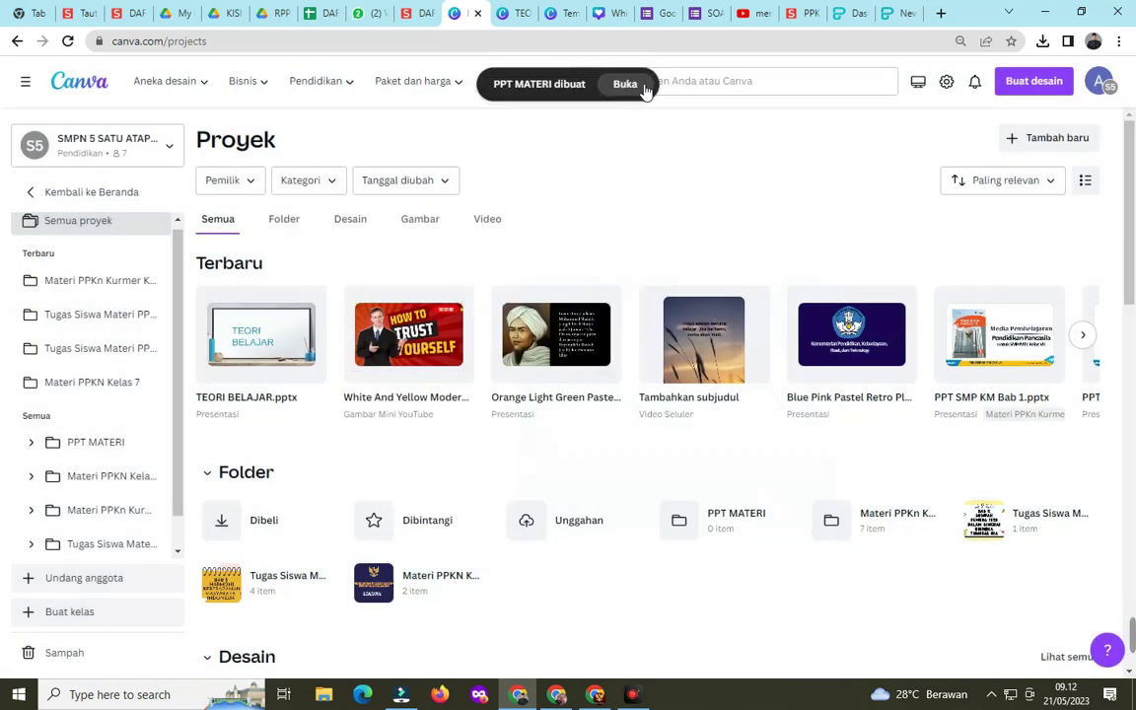
- Open the PPT MATERI folder and upload the Pedagogik and TEORI BELAJAR presentations into it
click(627, 85)
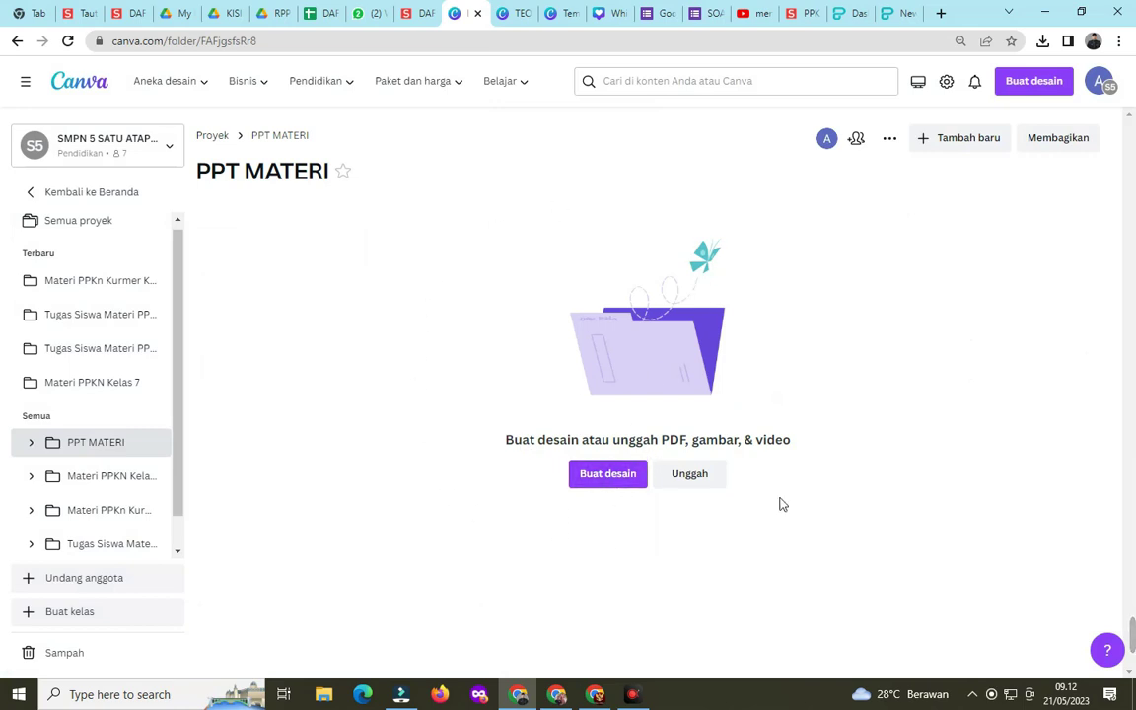
click(702, 479)
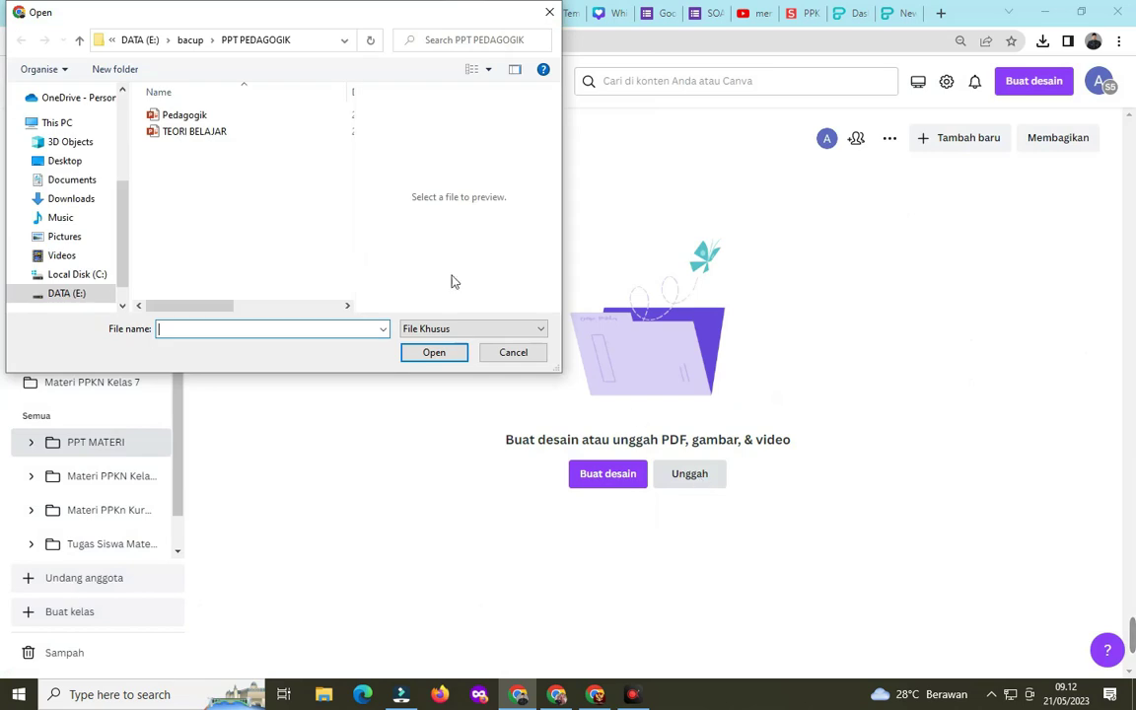
drag(182, 246, 272, 103)
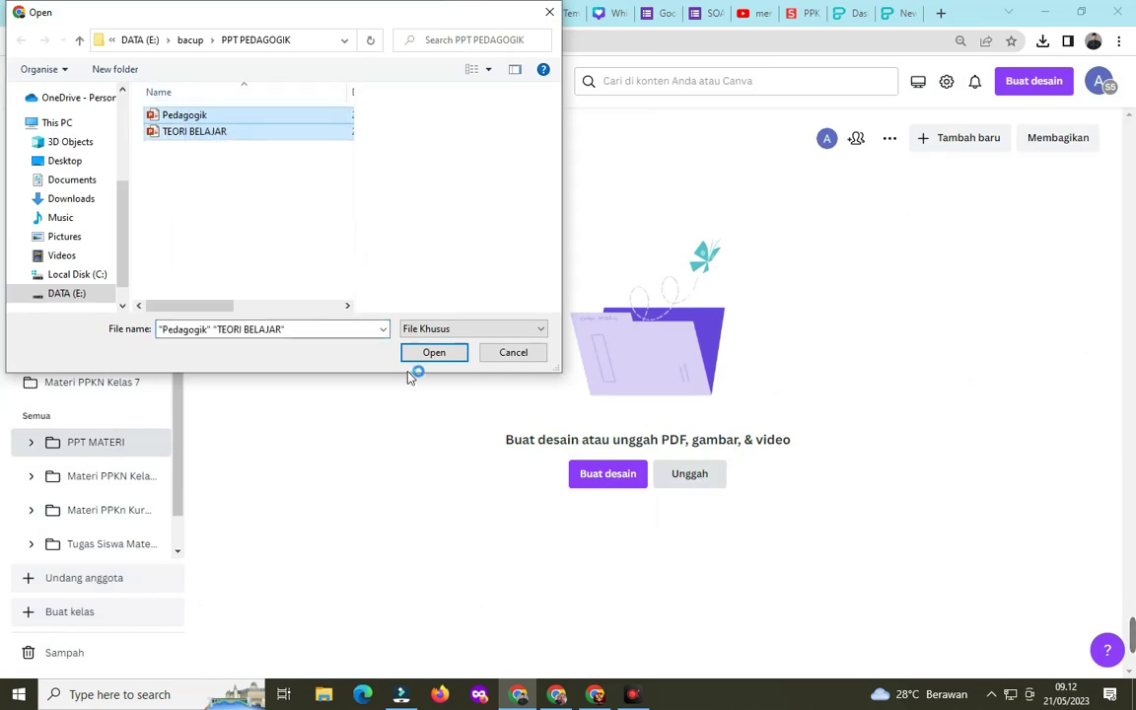
click(439, 354)
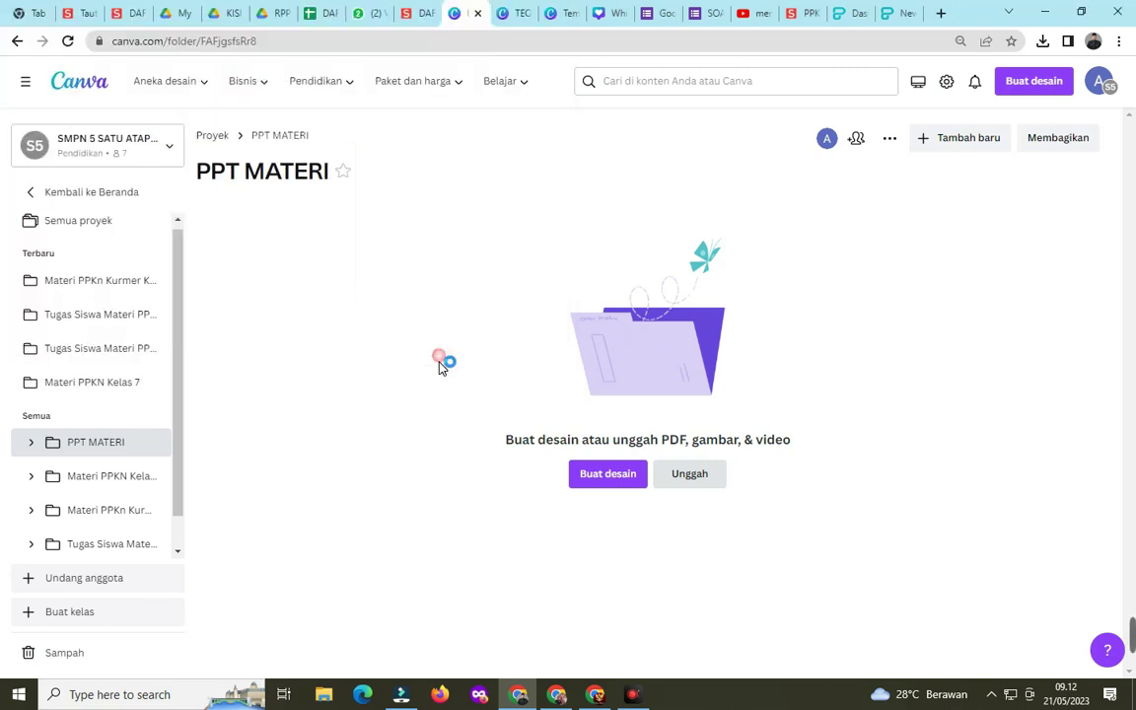